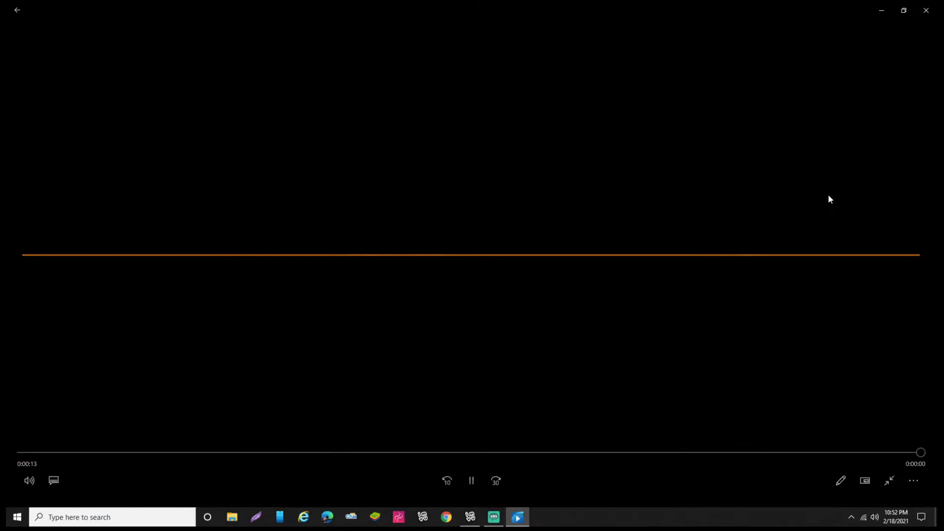
# Close the finished intro clip in the Movies & TV player to reveal IMVU Home.
pyautogui.click(926, 10)
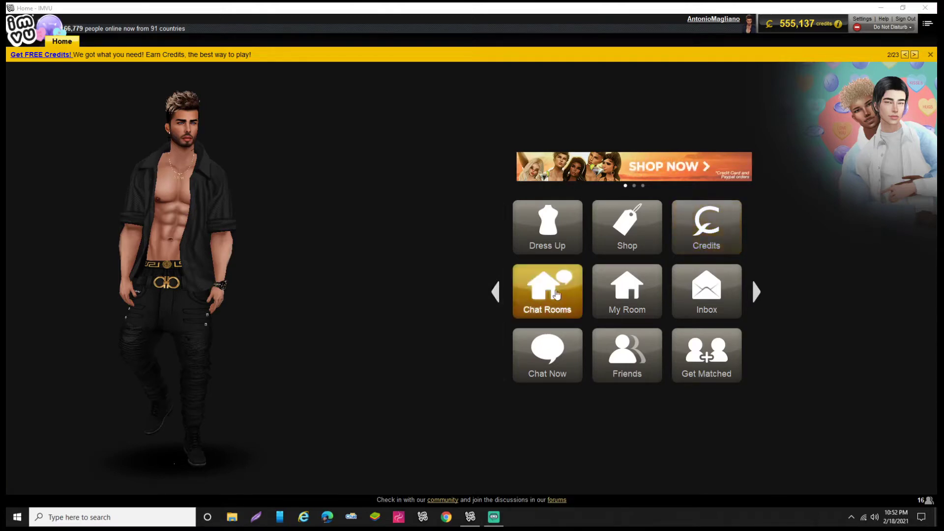
# Open Chat Rooms and enter LuvNStyle's Trigger Island from your own rooms list.
pyautogui.click(547, 291)
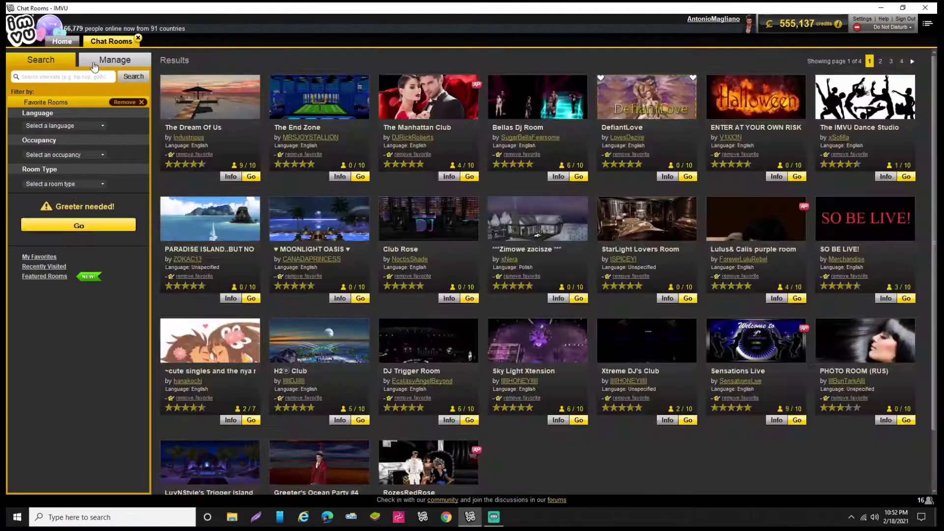
pyautogui.click(96, 63)
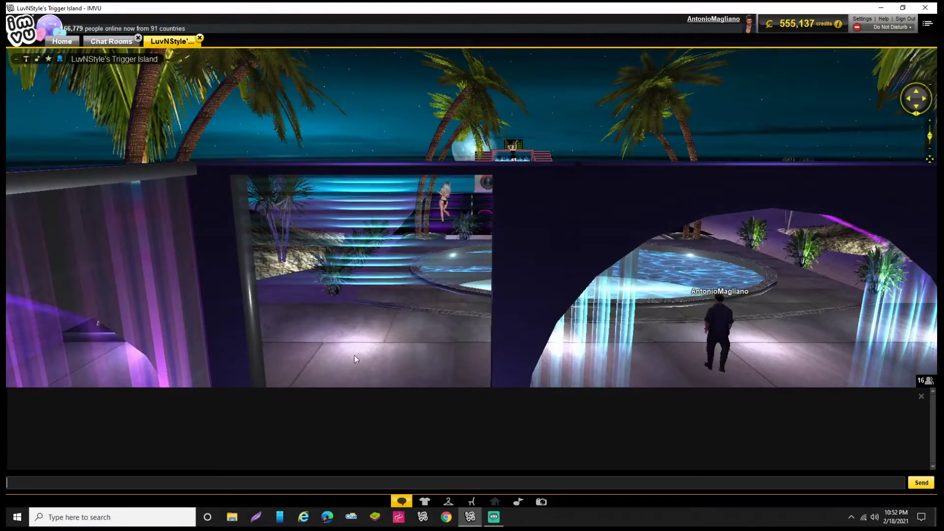
# Walk the avatar to the pool and stand it beside the pink sphere.
pyautogui.click(361, 328)
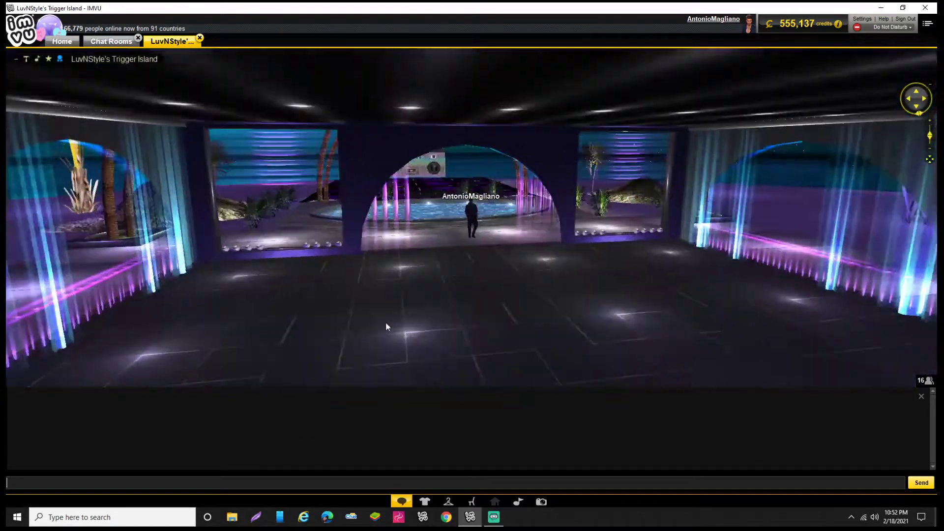
pyautogui.scroll(-5, 527, 323)
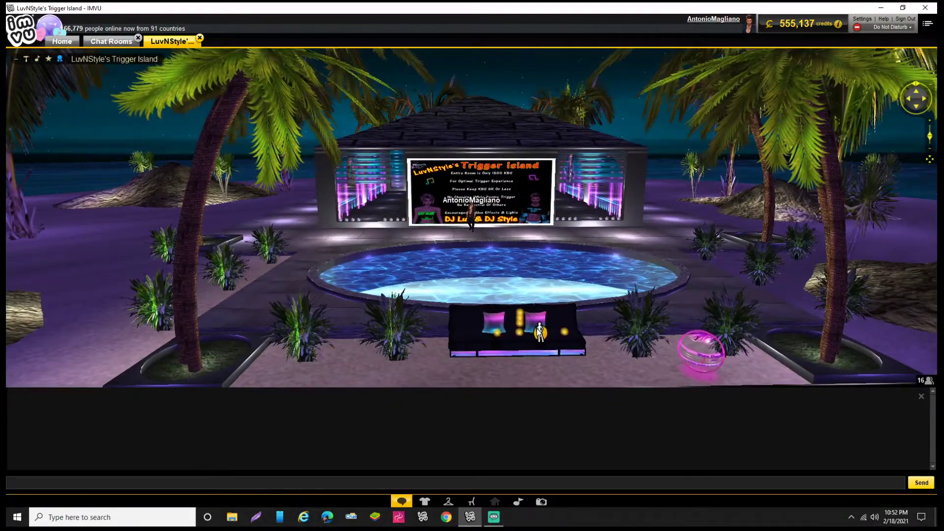
pyautogui.scroll(-3, 540, 332)
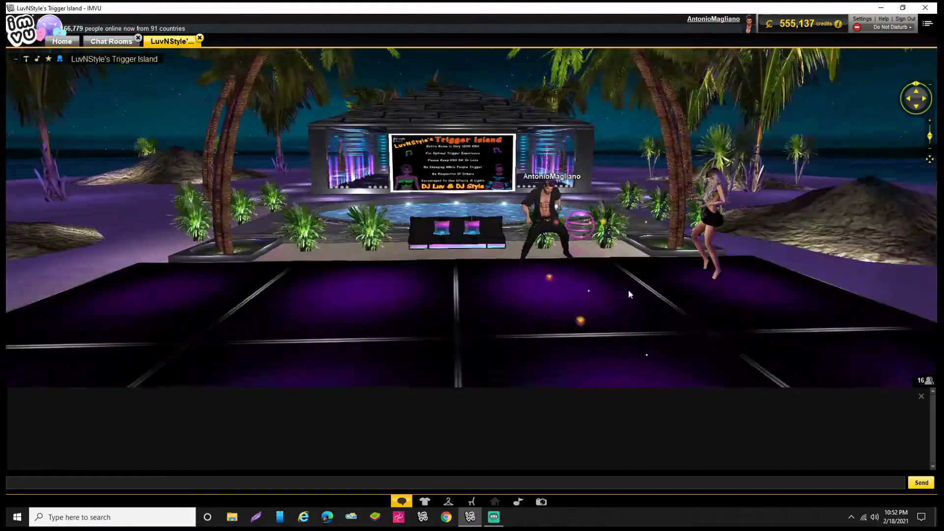
pyautogui.scroll(-2, 544, 324)
pyautogui.click(545, 325)
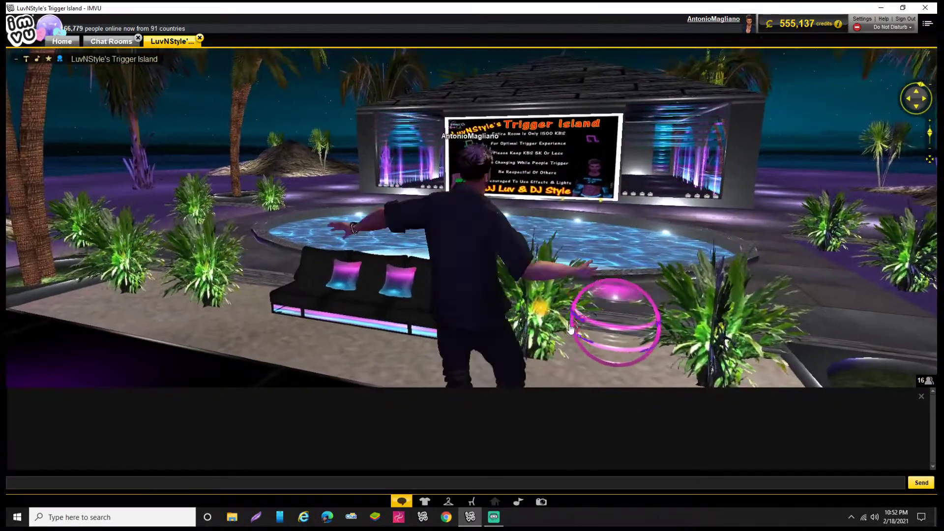
pyautogui.scroll(-3, 573, 332)
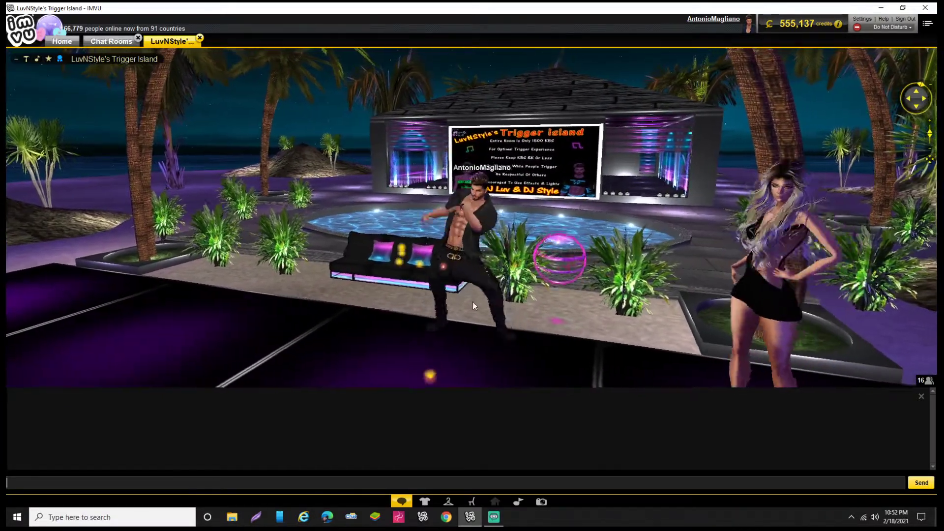
pyautogui.click(431, 330)
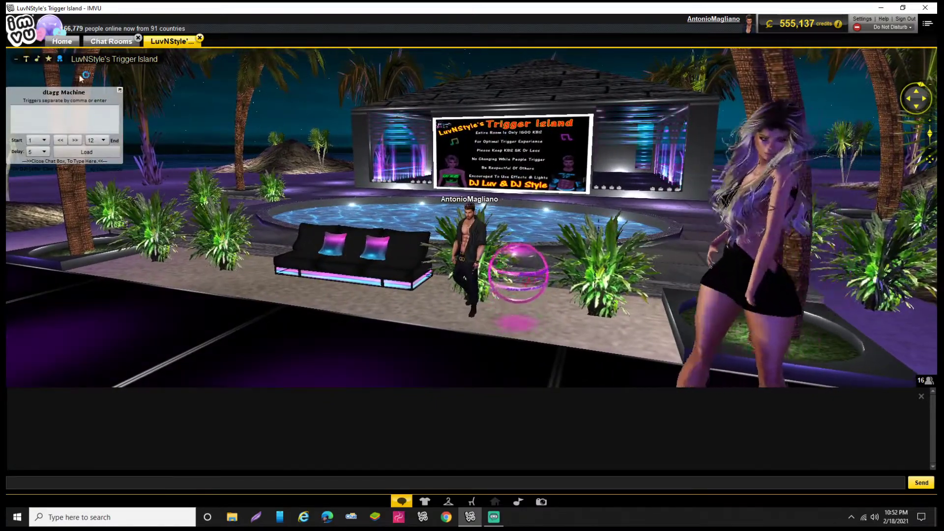
# Wear the TRIGGER 1-9 item from Recently Added, confirm it under Wearing, then return to chat.
pyautogui.click(425, 502)
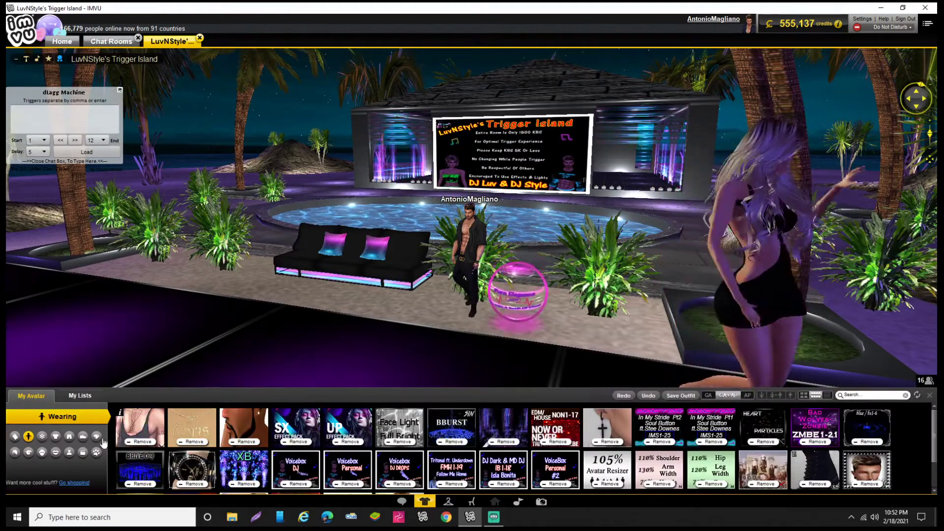
pyautogui.click(15, 436)
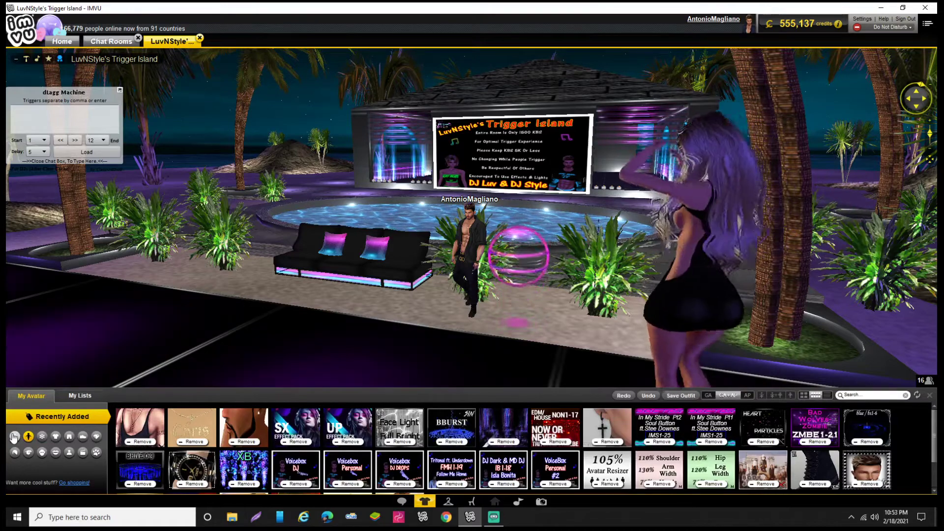
pyautogui.click(68, 436)
pyautogui.click(68, 437)
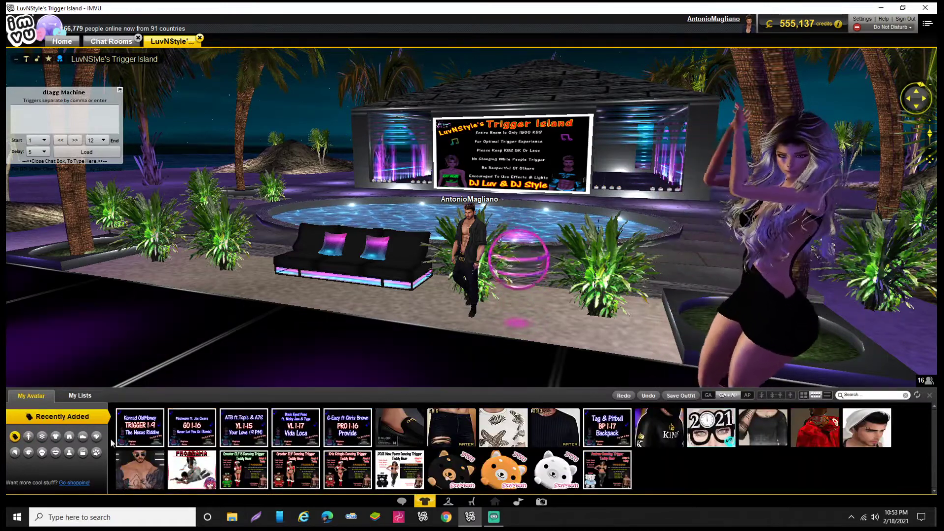
pyautogui.click(141, 442)
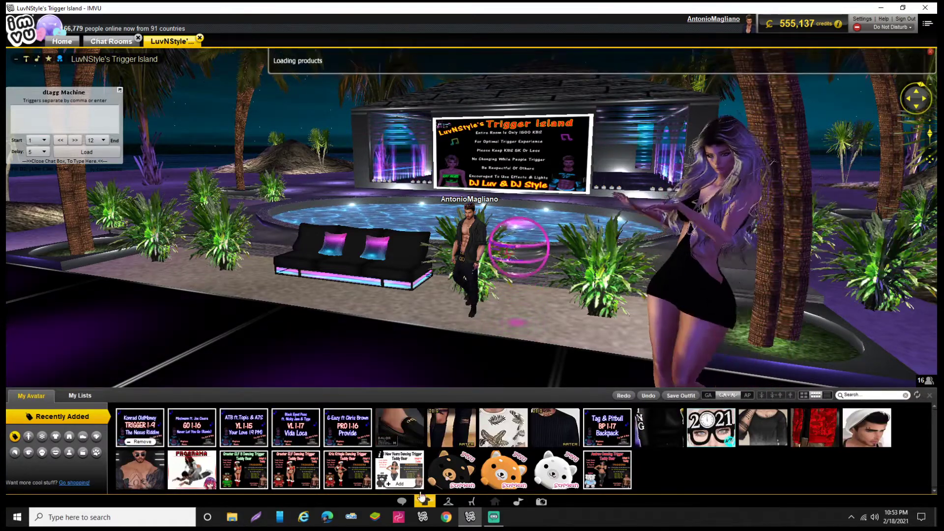
pyautogui.click(29, 437)
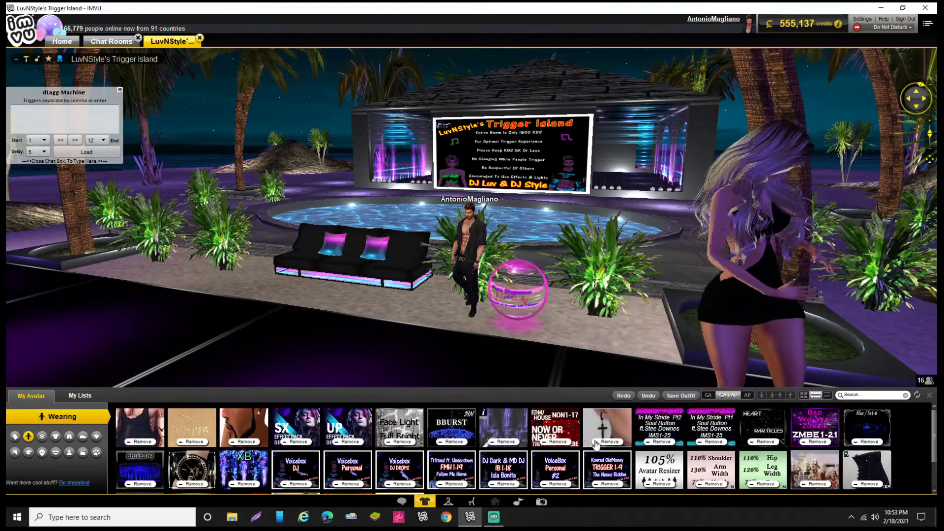
pyautogui.scroll(-1, 587, 445)
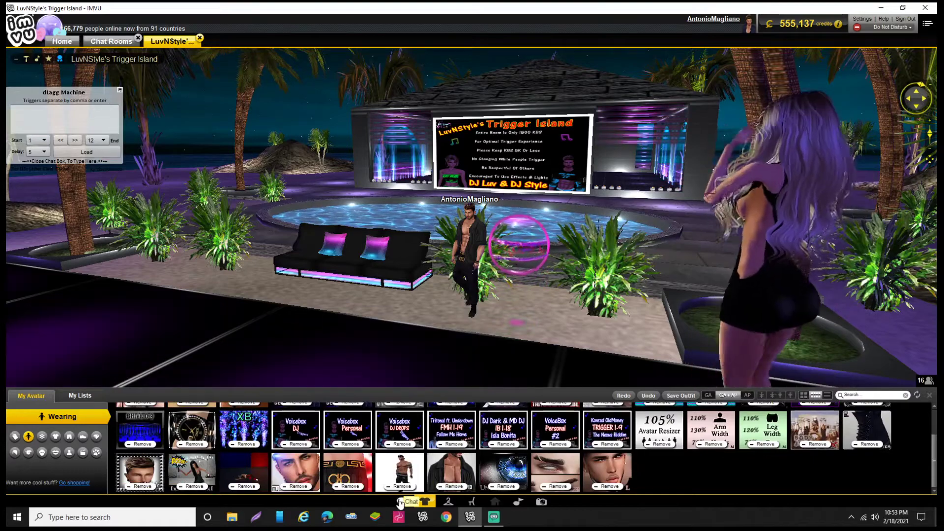
pyautogui.click(401, 502)
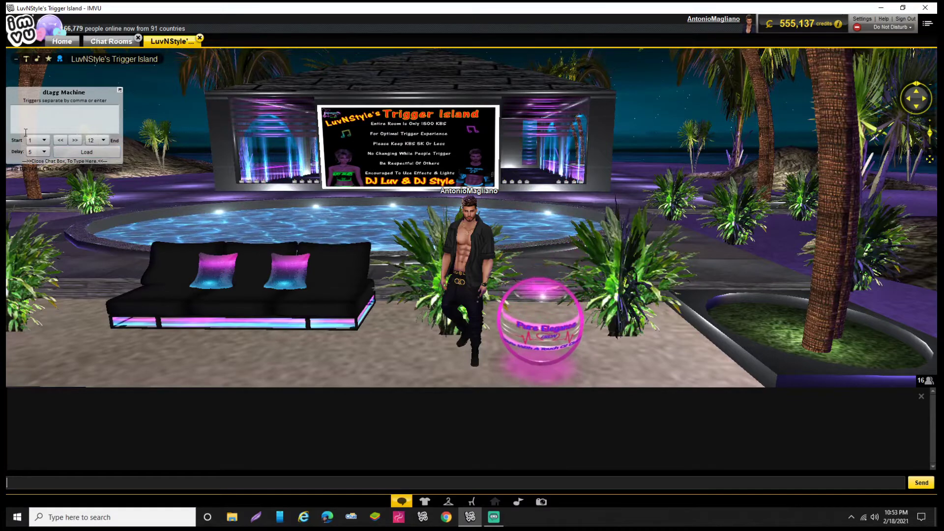
# Collapse the bottom chat panel so the Trigger Island room fills the window.
pyautogui.click(425, 502)
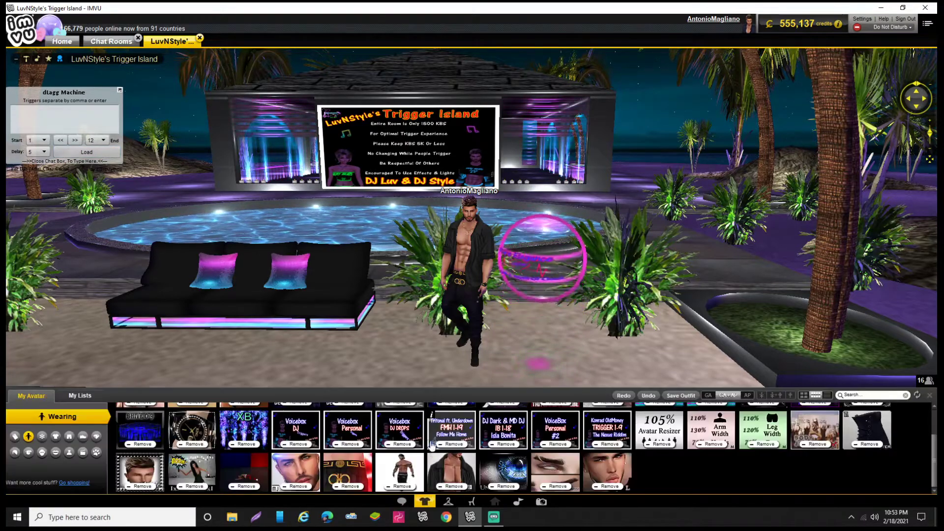
pyautogui.click(402, 501)
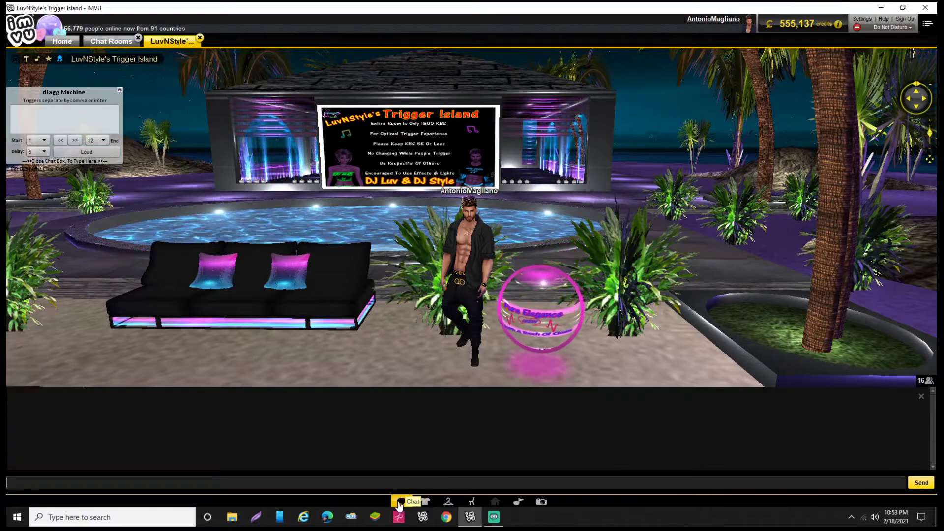
pyautogui.click(400, 503)
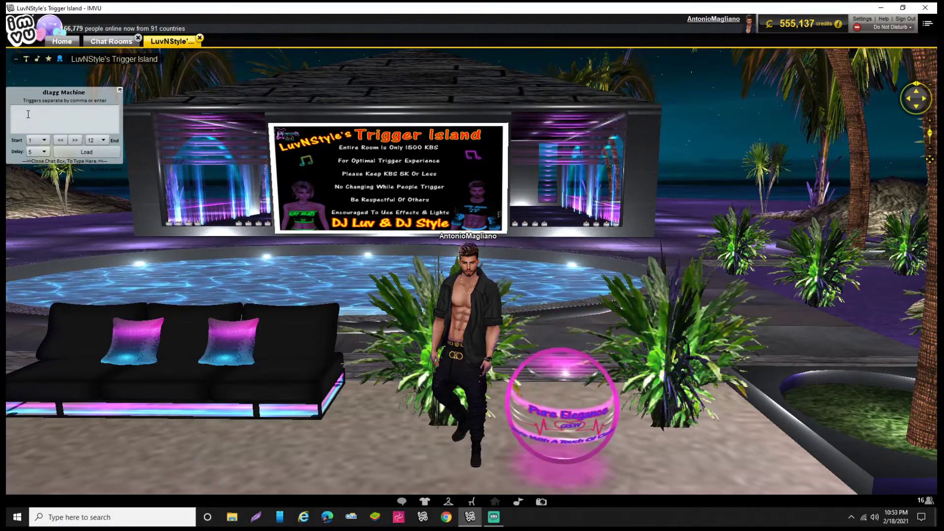
# Enter 'trigger' as the dLagg Machine word and set End to 9.
pyautogui.write('t')
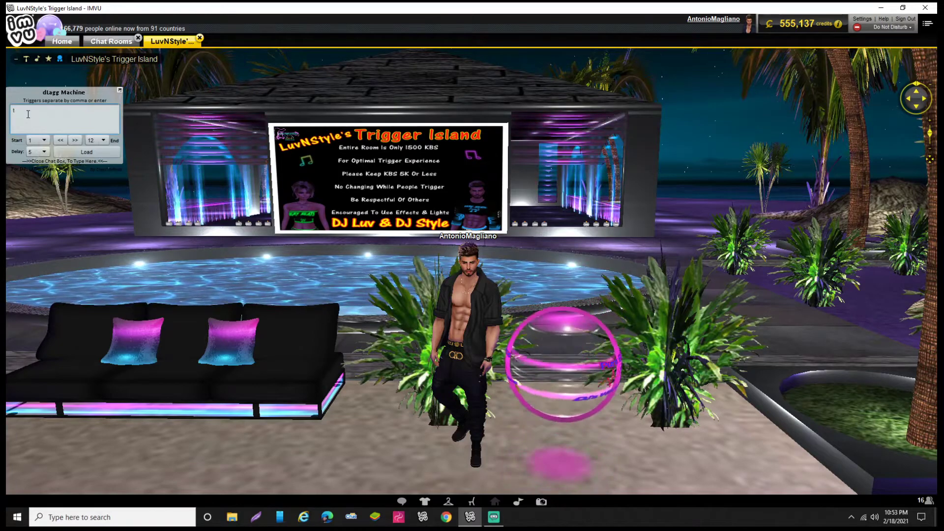
pyautogui.write('rigger')
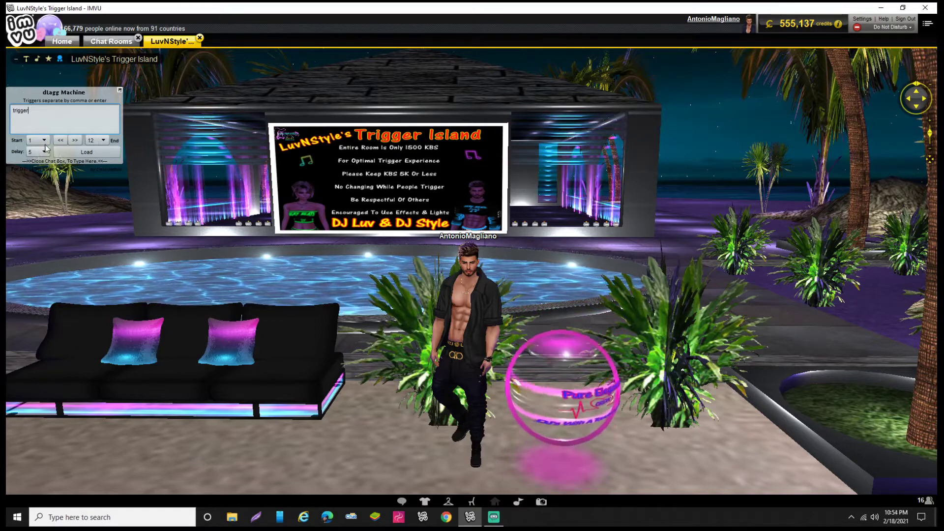
pyautogui.click(104, 141)
pyautogui.click(95, 160)
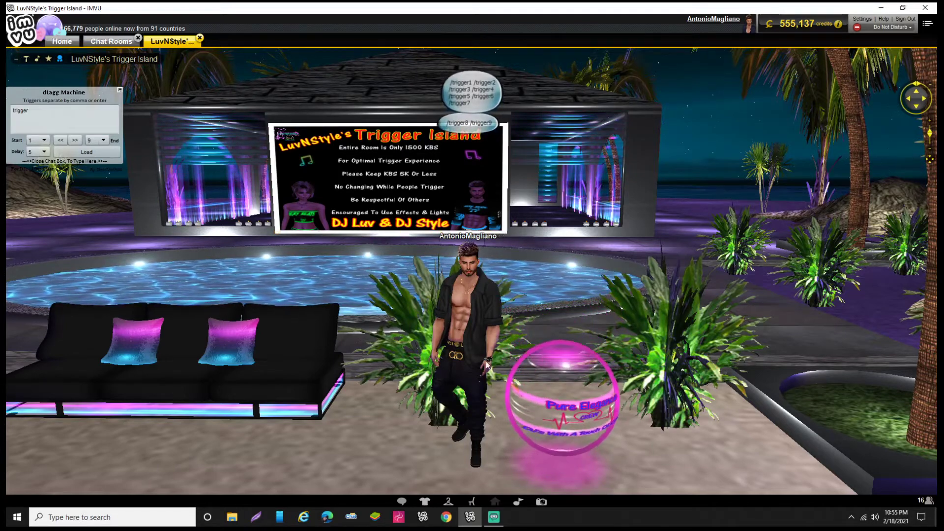
# Reopen the chat log showing the sent /trigger1 through /trigger9 line.
pyautogui.click(425, 501)
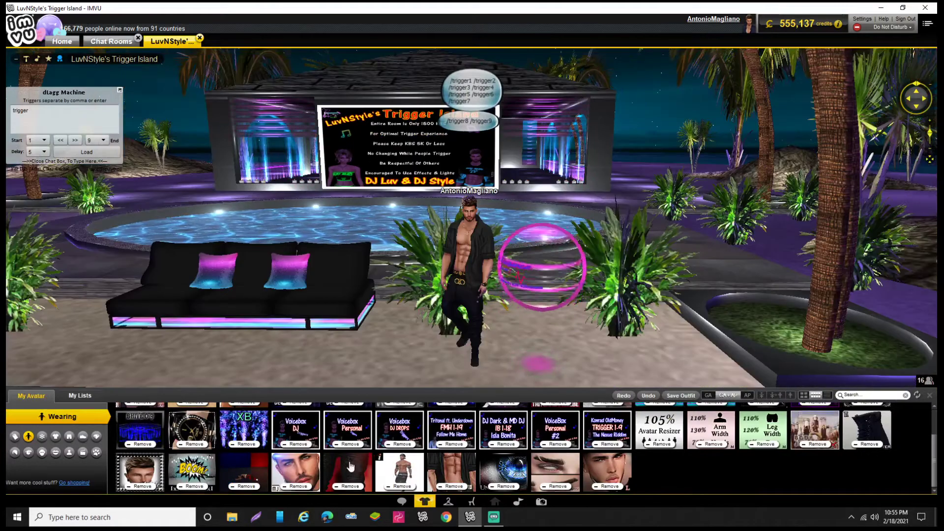
pyautogui.scroll(1, 511, 455)
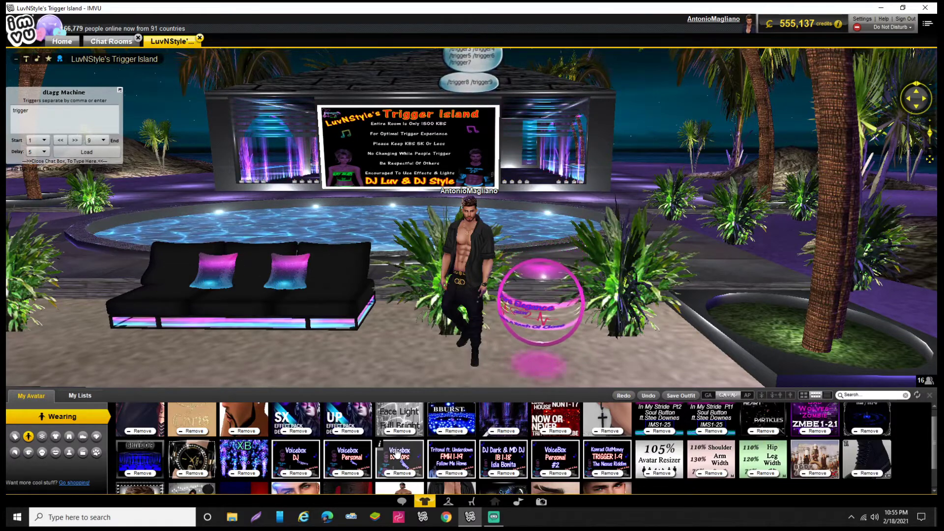
pyautogui.click(402, 501)
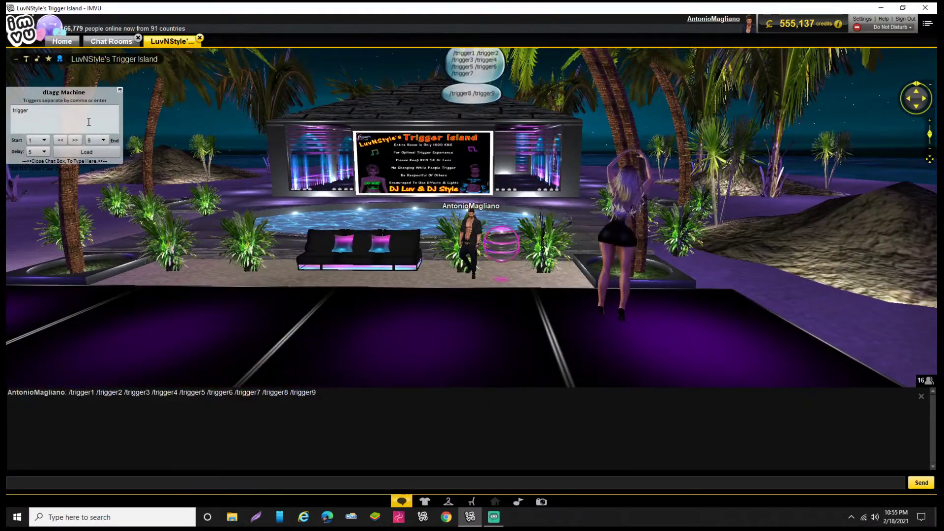
# Sit the avatar on the couch and select the /trigger1–/trigger9 line in the chat log.
pyautogui.scroll(-3, 506, 251)
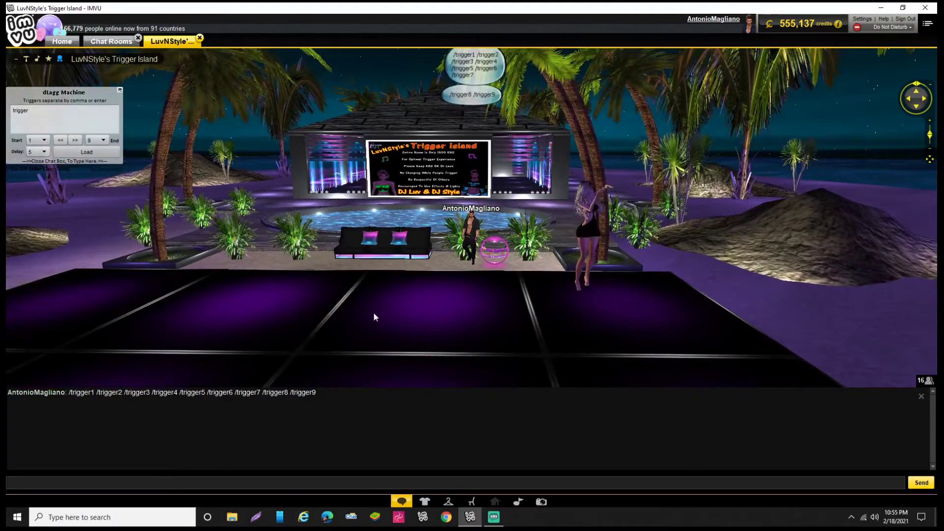
pyautogui.click(338, 317)
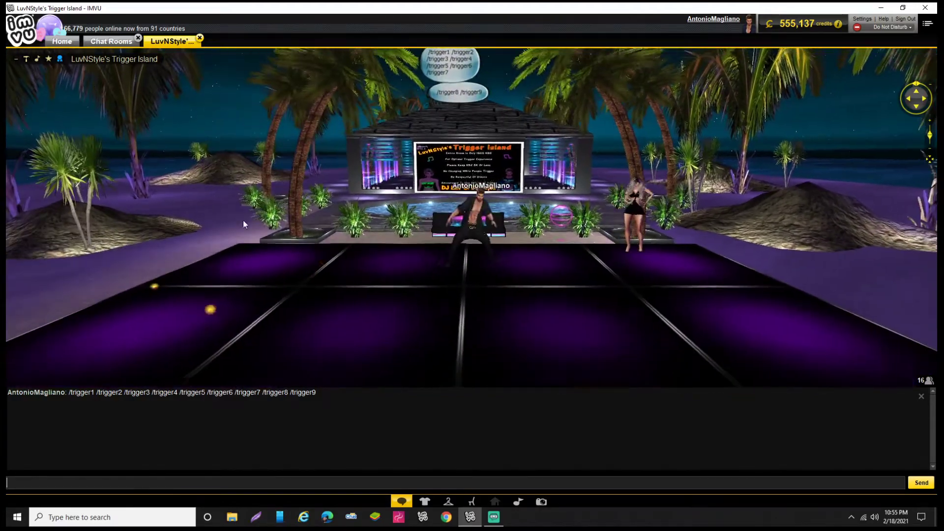
pyautogui.scroll(2, 497, 306)
pyautogui.moveTo(318, 394); pyautogui.dragTo(67, 402)
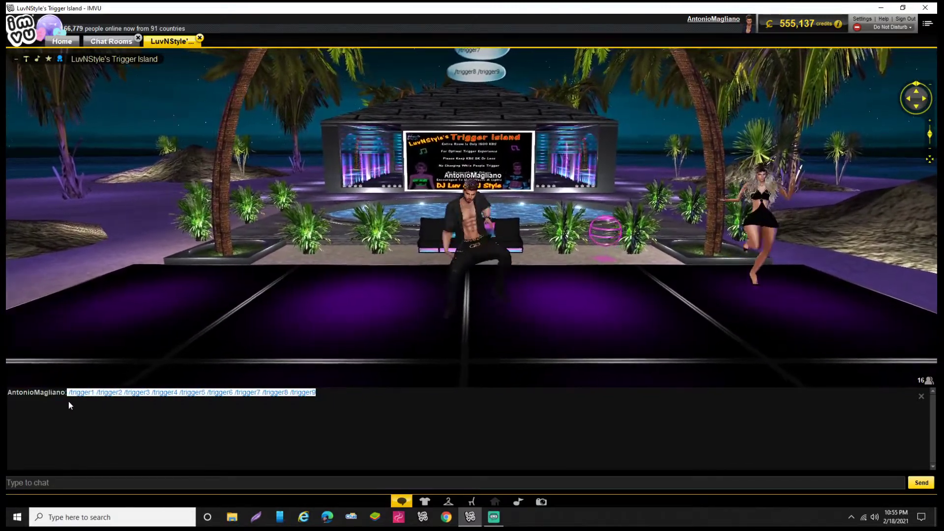
# Copy the /trigger1–/trigger9 line from the chat log and paste it into the chat input.
pyautogui.rightClick(82, 396)
pyautogui.click(95, 402)
pyautogui.rightClick(49, 484)
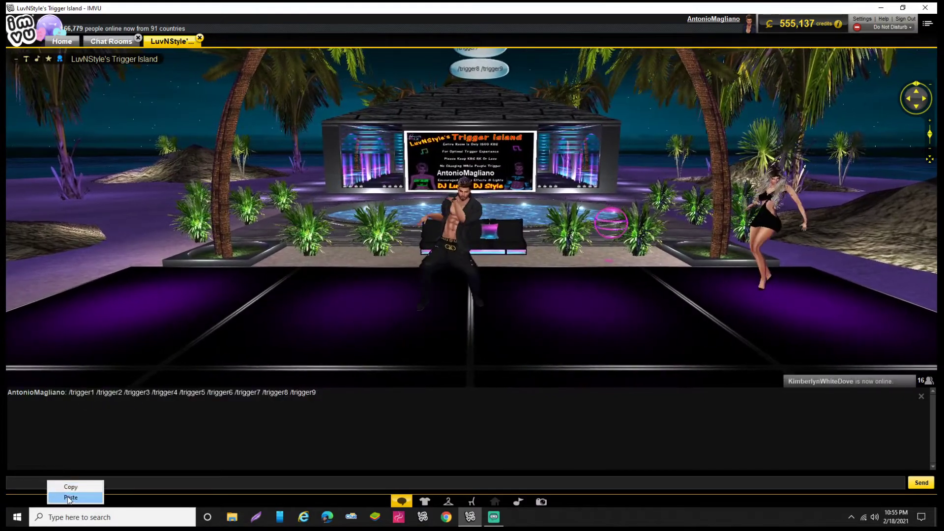
pyautogui.click(68, 497)
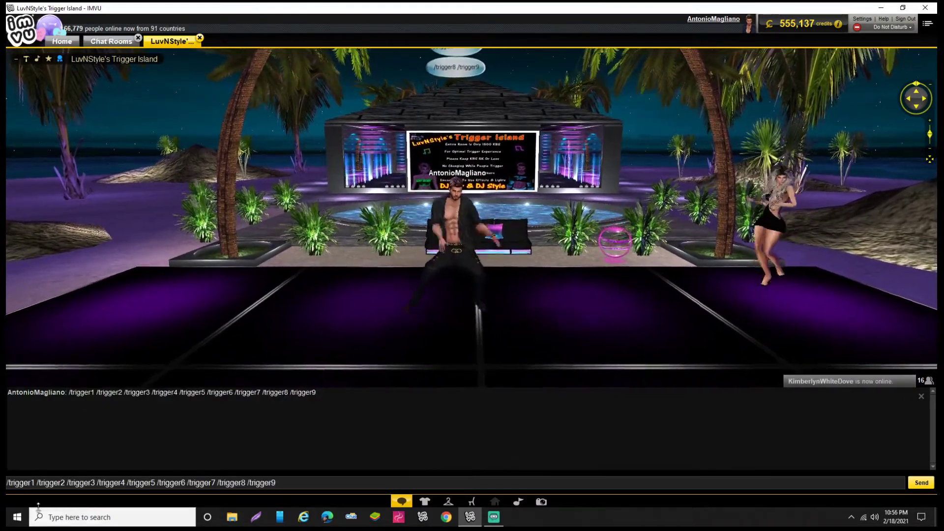